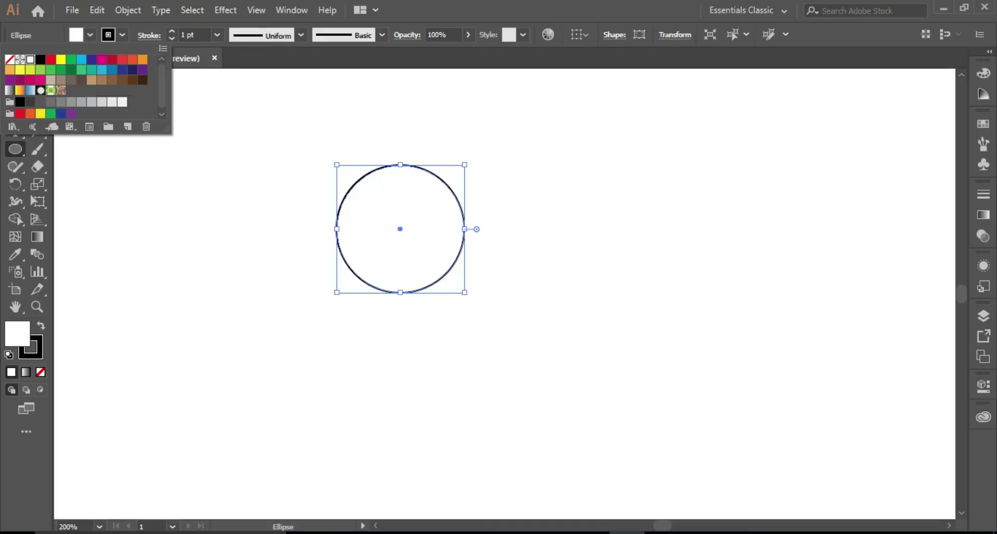
Remove the circle's fill and place a copy of it 13.23 mm to the right so the two circles overlap
click(10, 59)
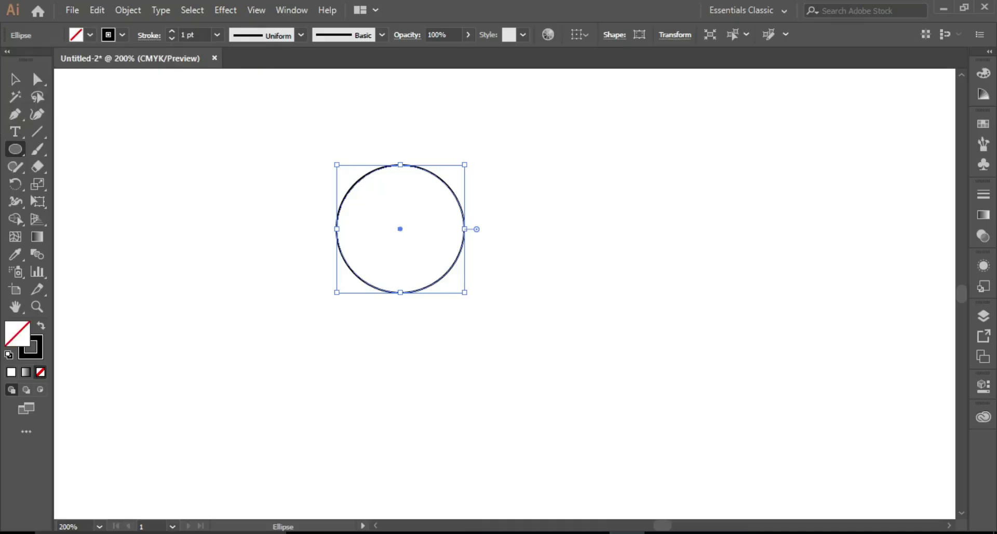
click(15, 79)
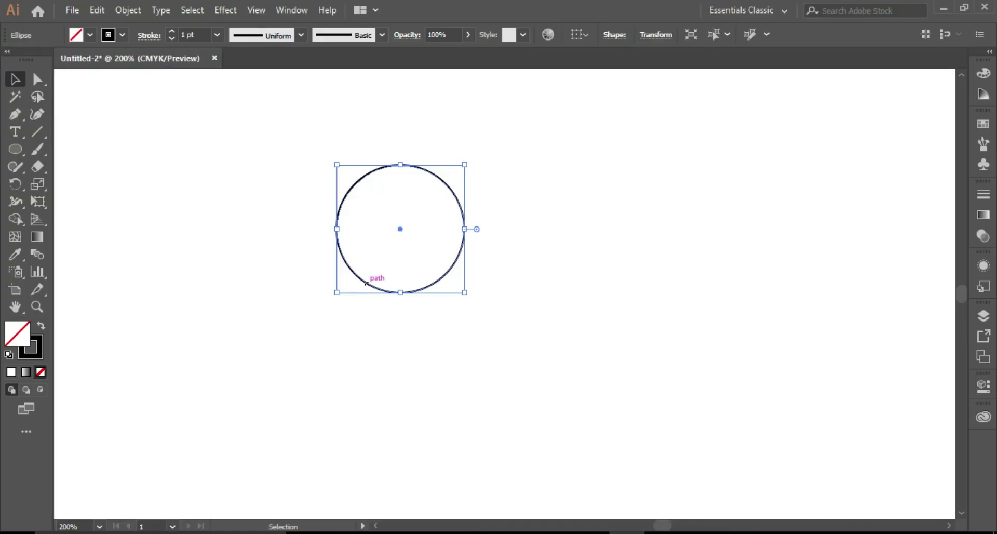
drag(366, 283, 431, 282)
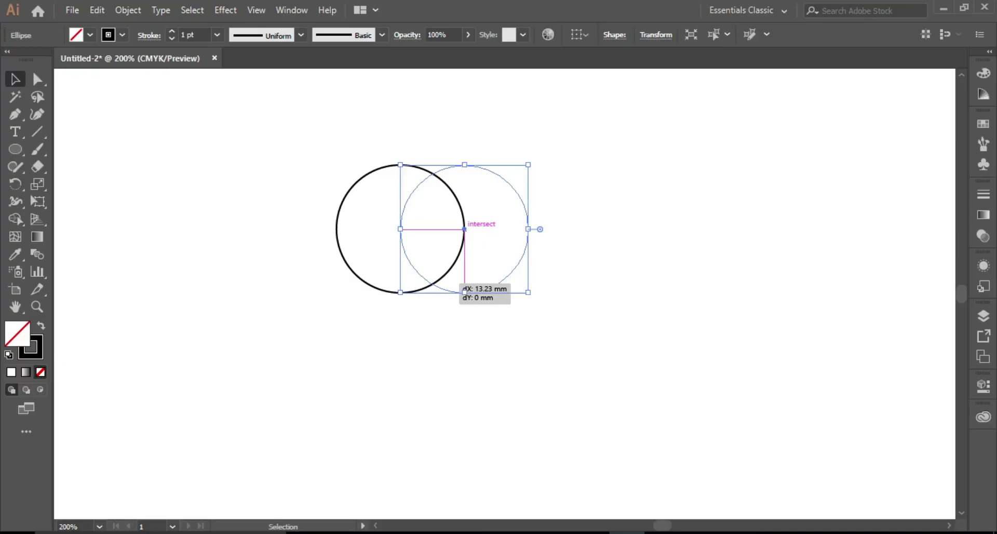
Cut away both outer crescents of the overlapping circles with the Shape Builder tool, keeping only the central petal shape
click(294, 374)
drag(293, 373, 508, 180)
drag(508, 374, 508, 374)
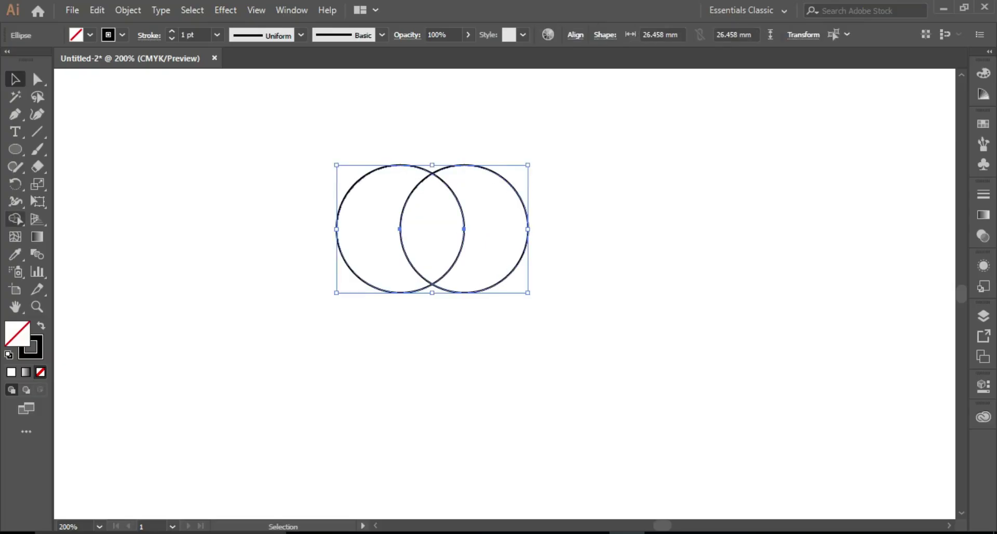
click(15, 219)
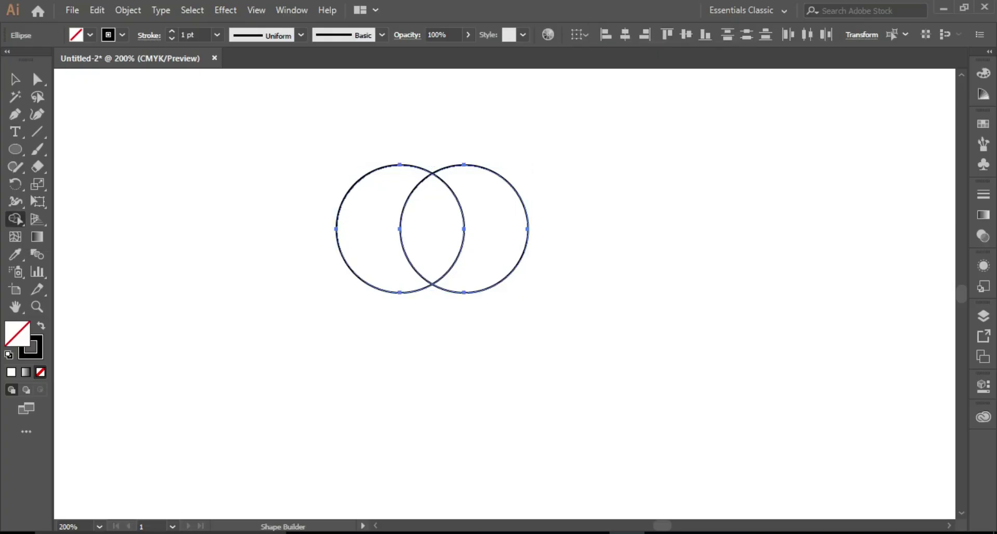
alt+click(366, 229)
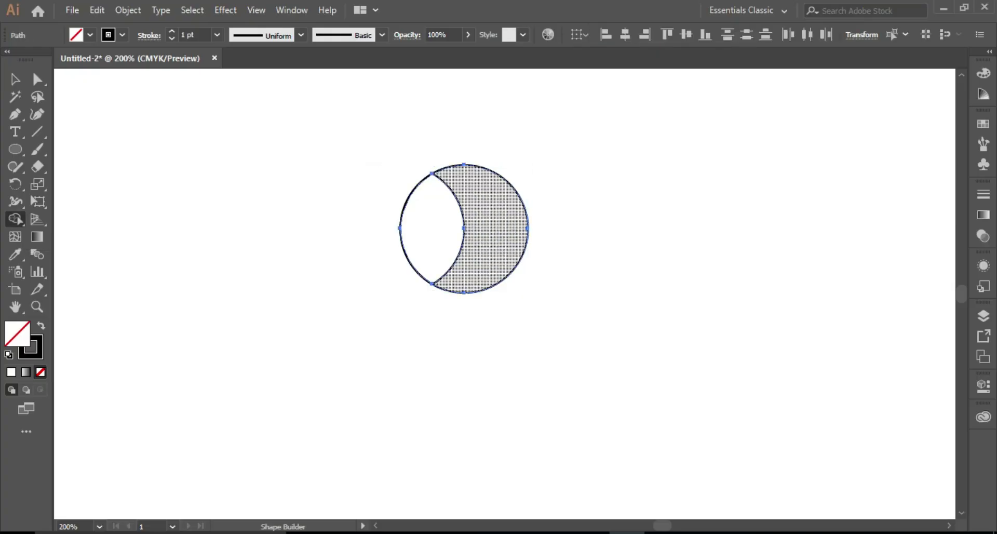
alt+click(496, 228)
click(15, 79)
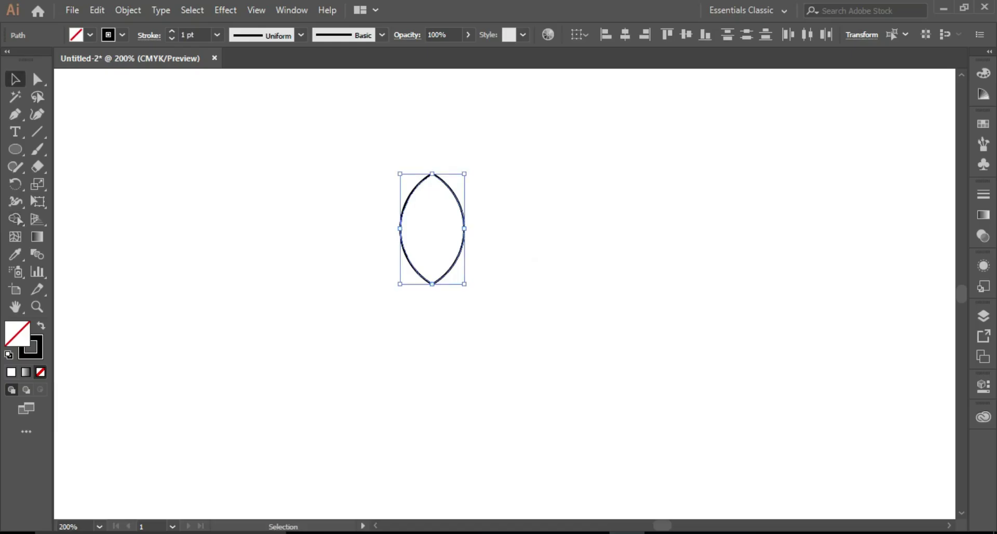
click(535, 260)
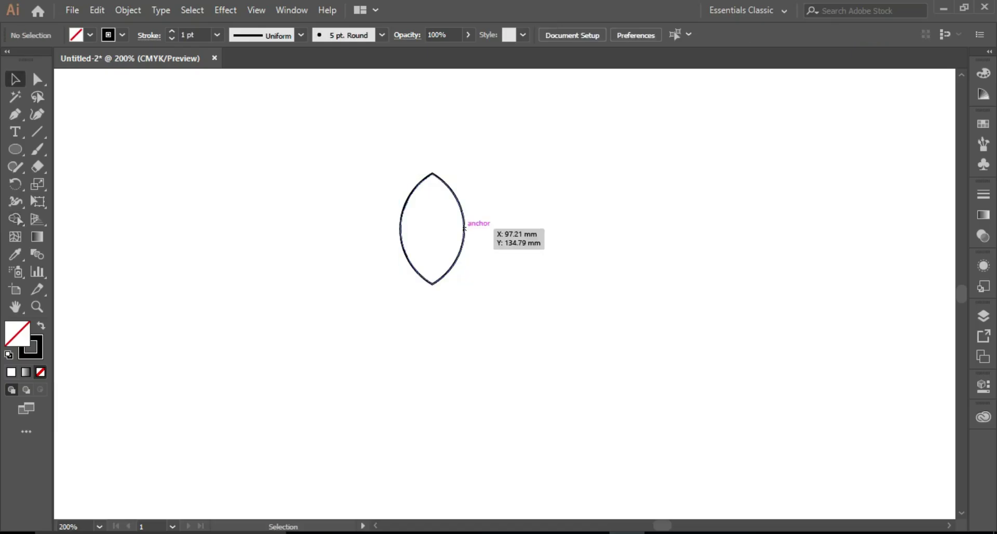
Fill the petal shape with the white-to-black linear gradient
click(464, 224)
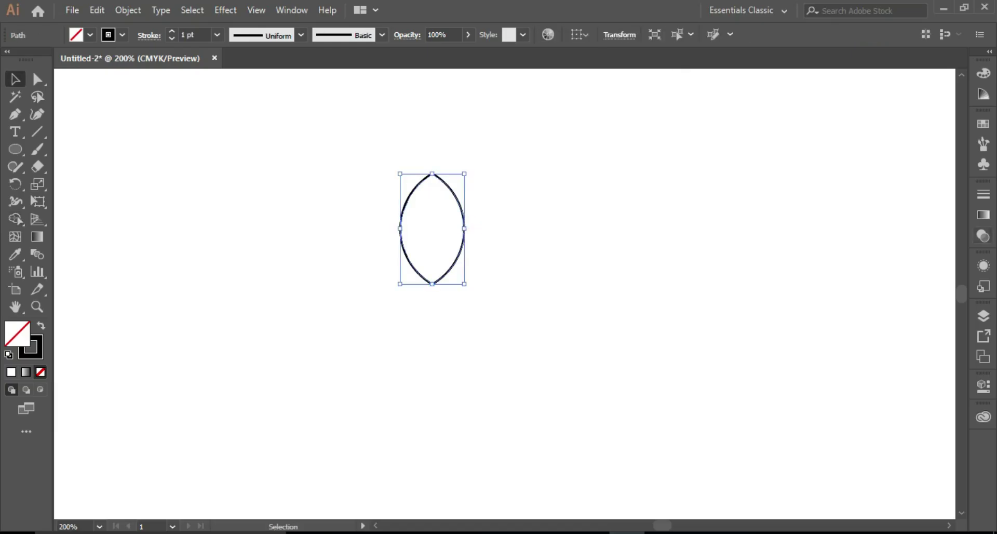
click(983, 214)
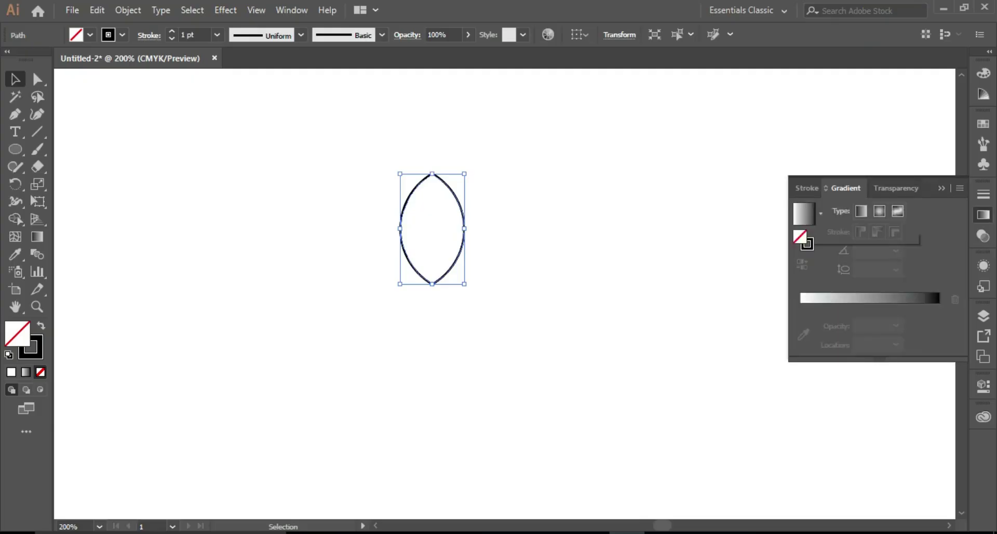
click(803, 214)
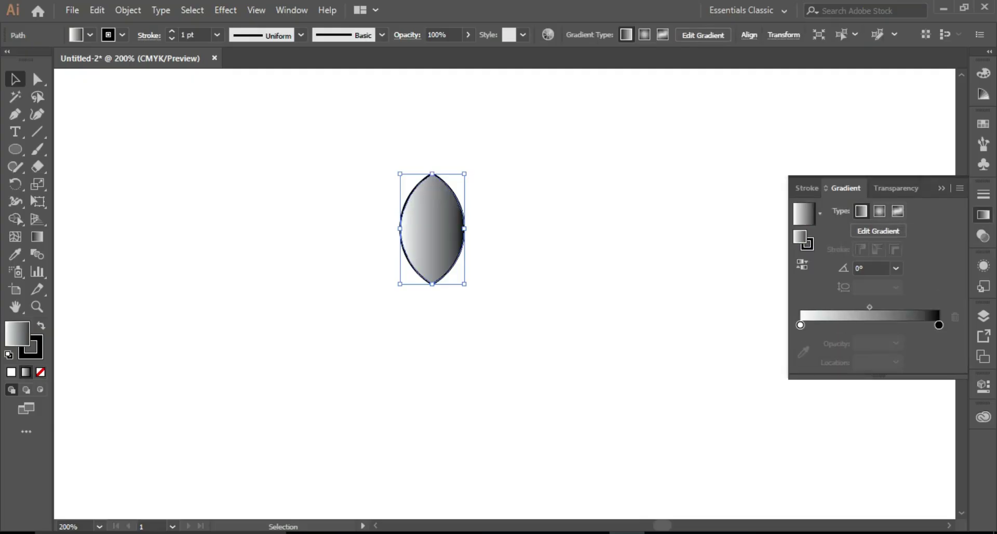
click(941, 188)
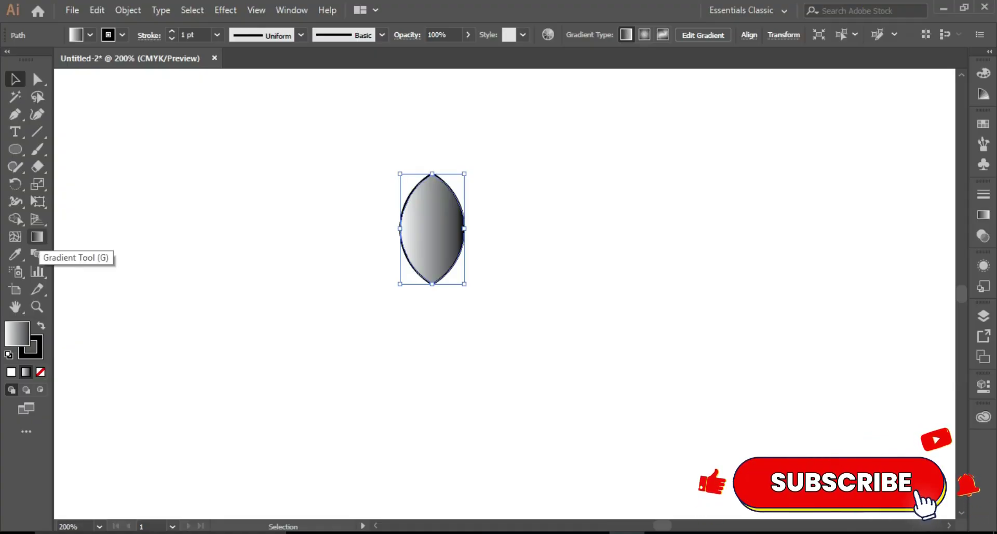
Redirect the petal's gradient vertically, from white just above its upper tip to black near its lower end
click(37, 236)
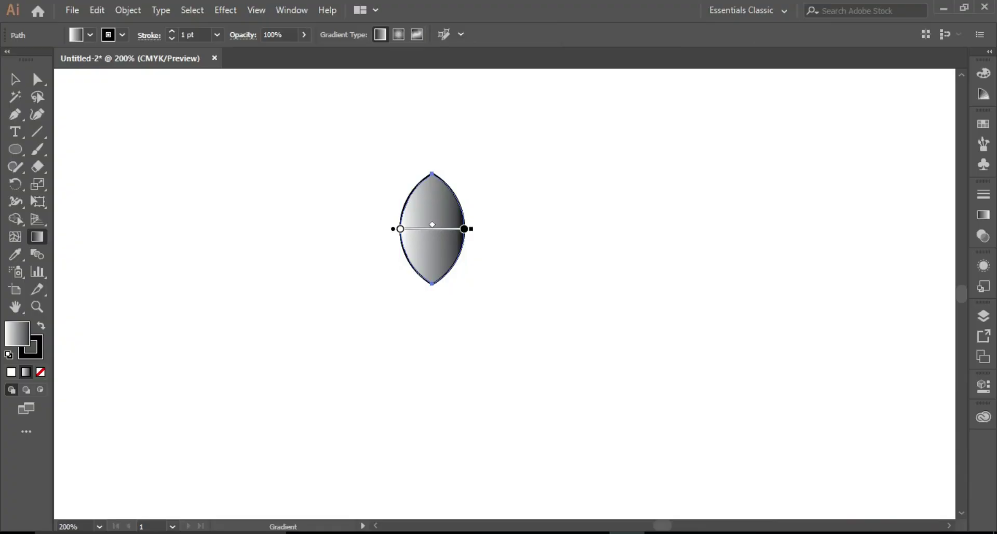
drag(429, 163, 429, 255)
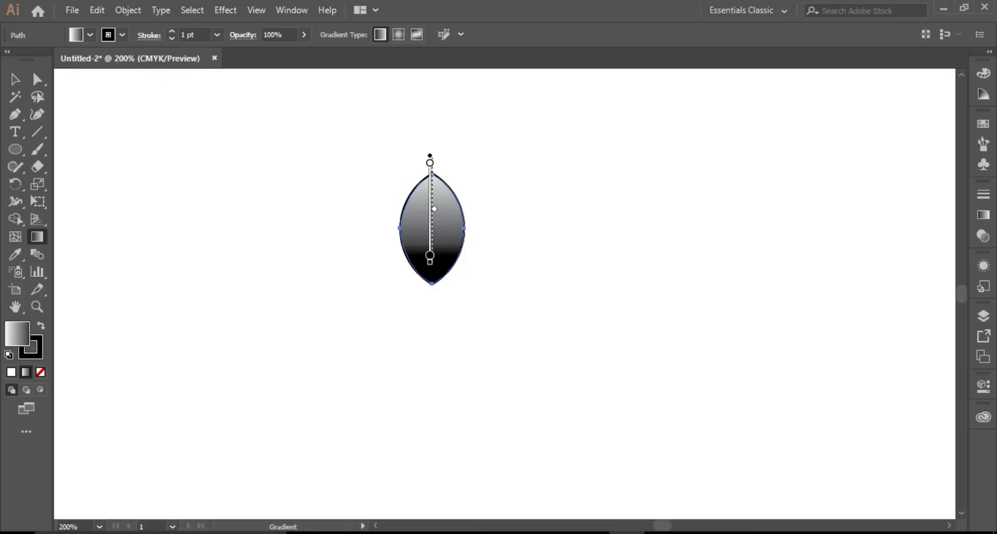
key(v)
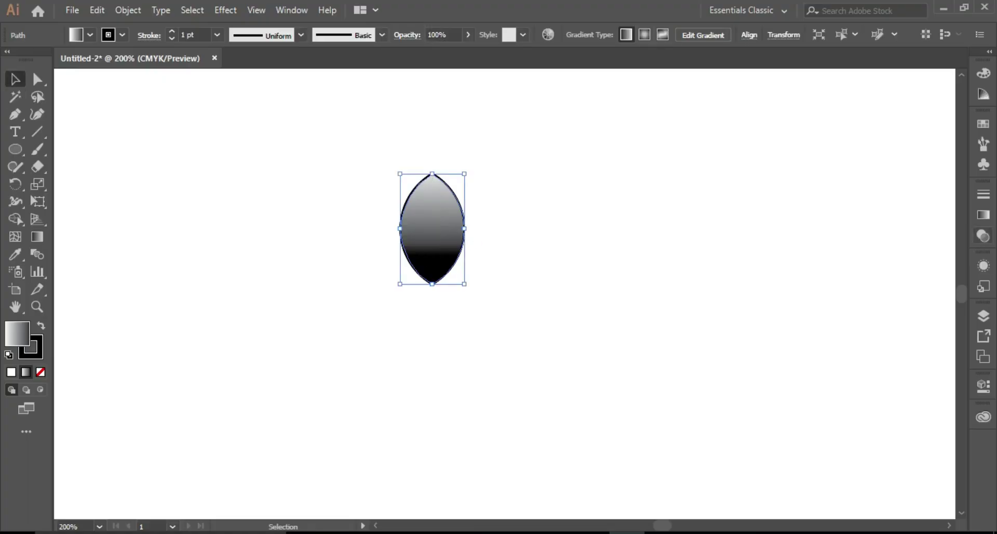
Change the white stop of the petal's gradient to the cyan swatch
click(983, 215)
double_click(800, 325)
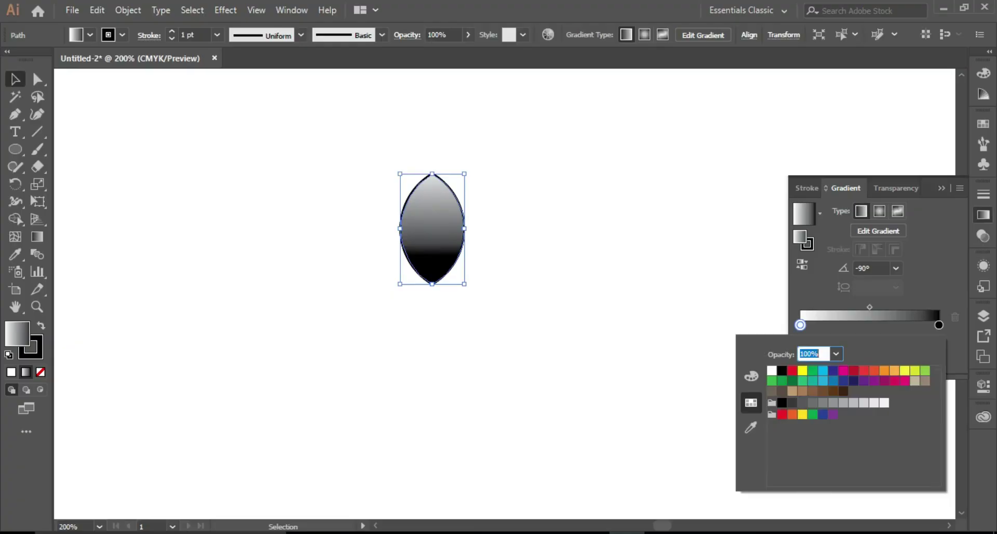
click(823, 371)
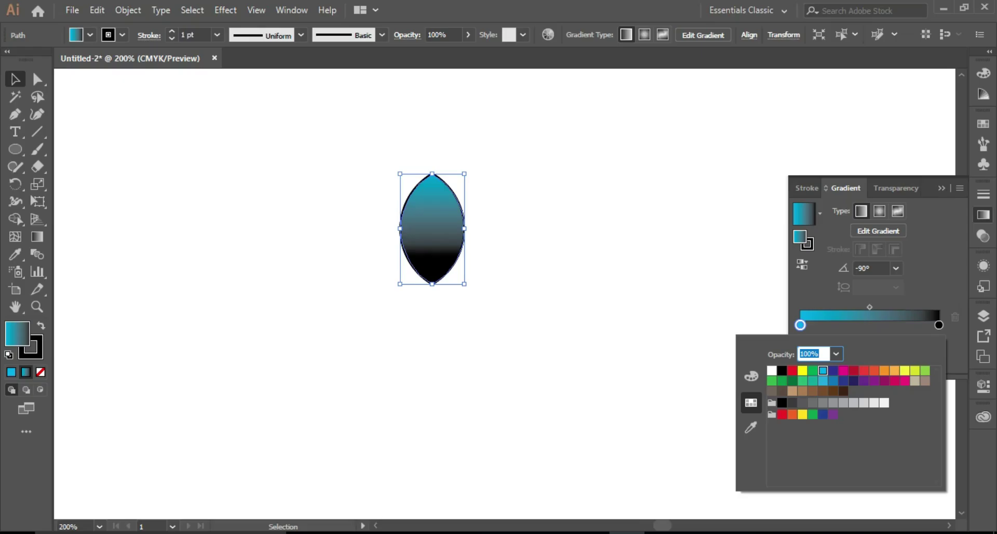
Adjust the petal's gradient on the shape, moving the cyan stop to a location of 4.75%, and deselect it
click(37, 237)
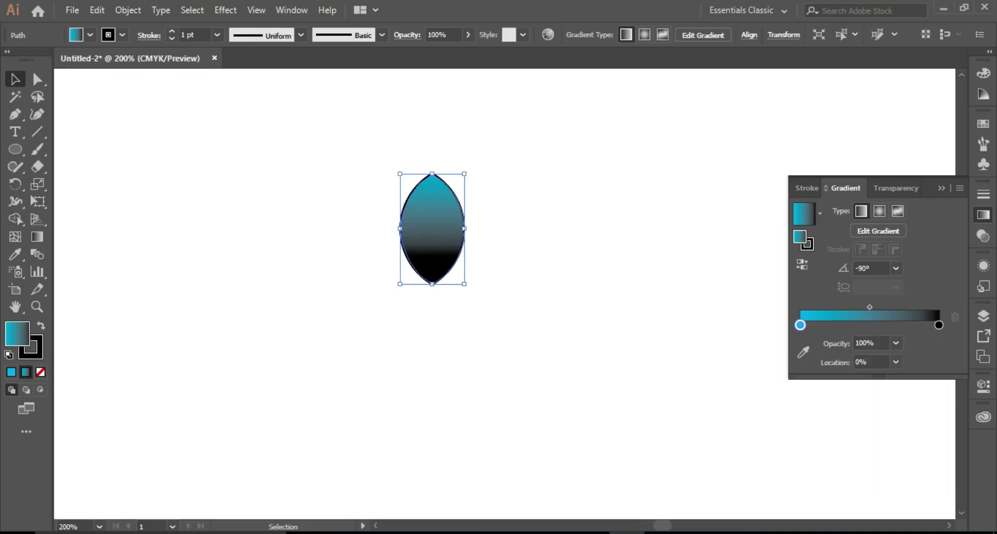
click(359, 244)
click(432, 229)
click(37, 237)
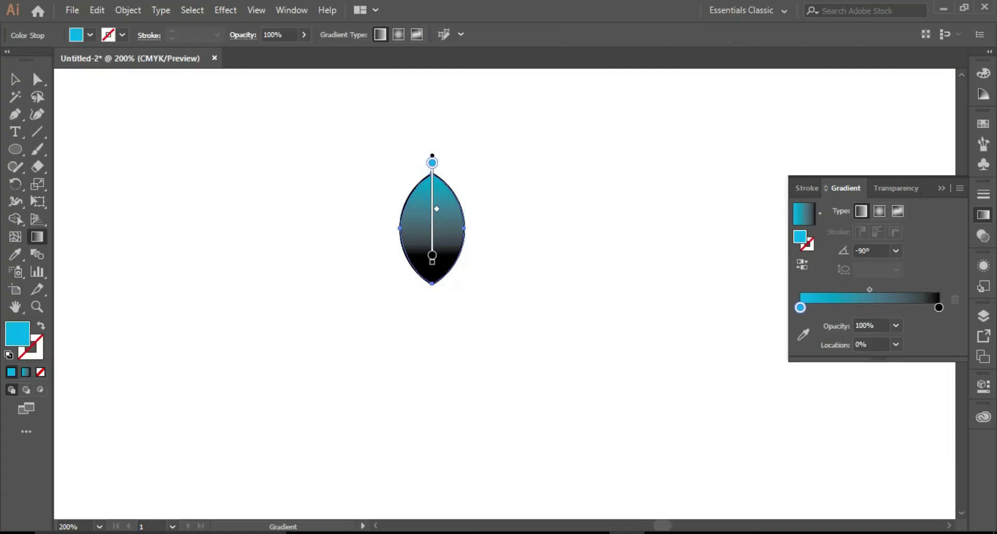
click(432, 255)
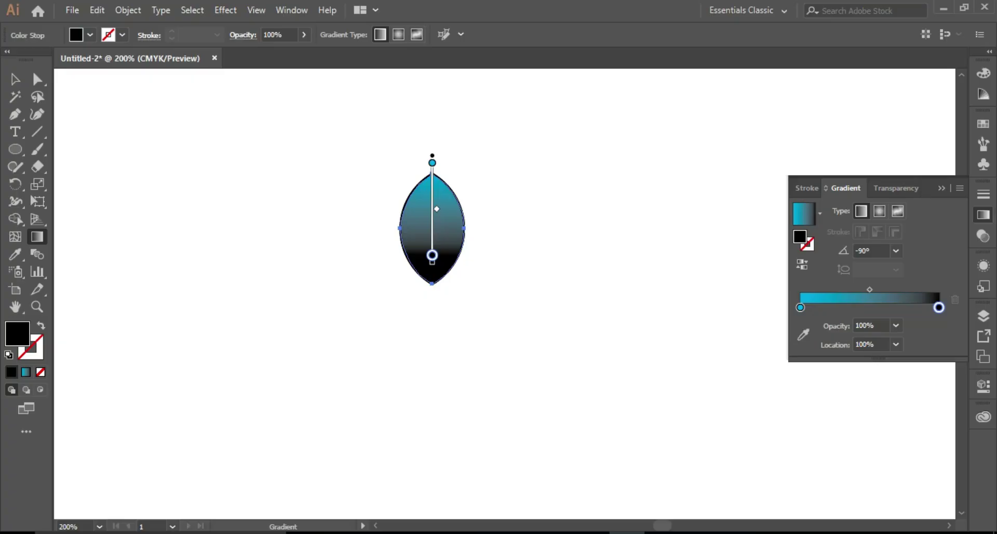
drag(432, 163, 432, 160)
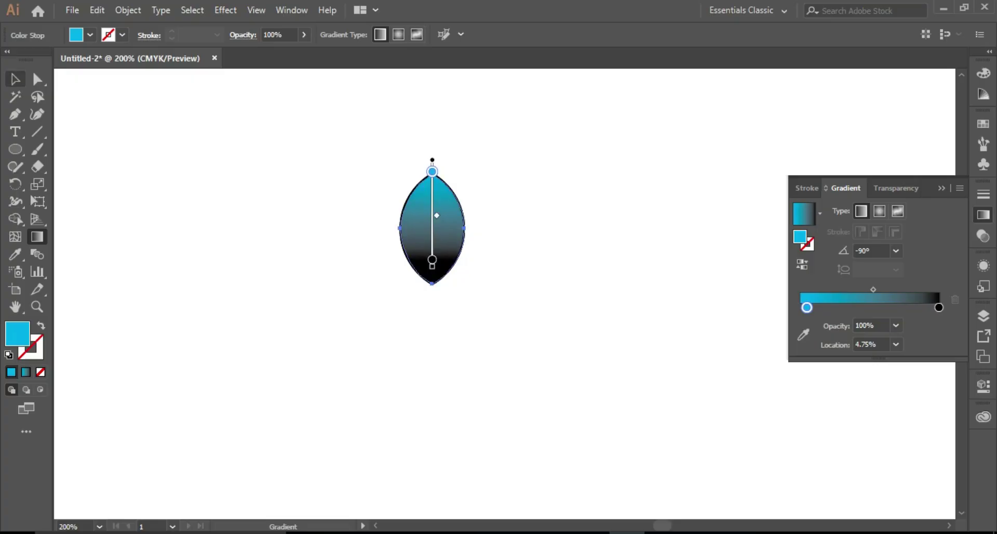
click(15, 80)
click(312, 208)
Create a reflected copy of the petal across the horizontal axis
click(432, 228)
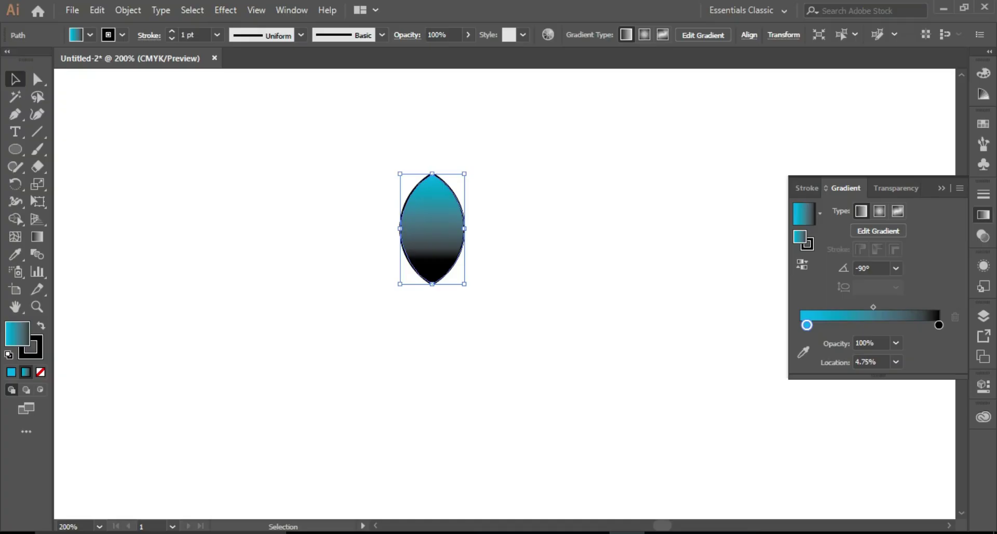
right_click(440, 211)
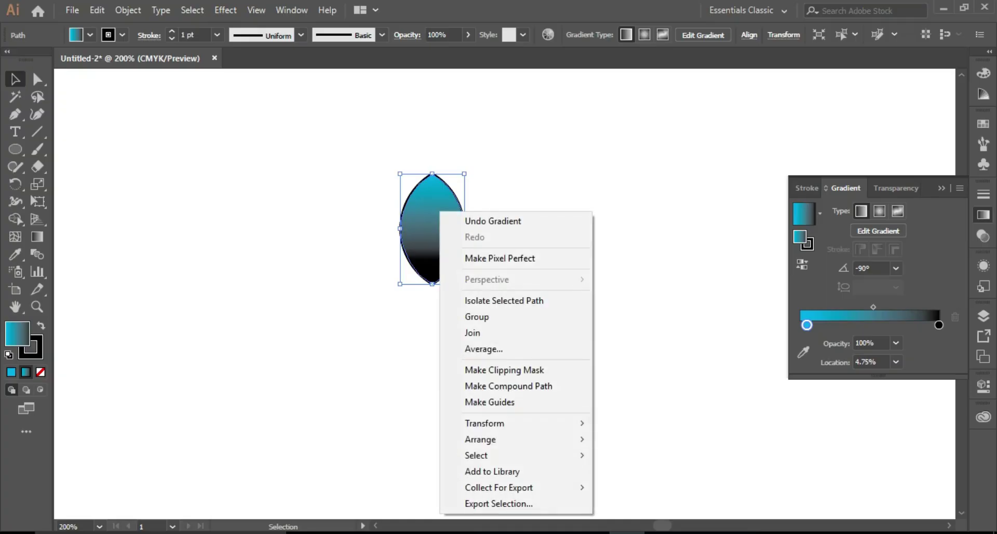
mouse_move(498, 423)
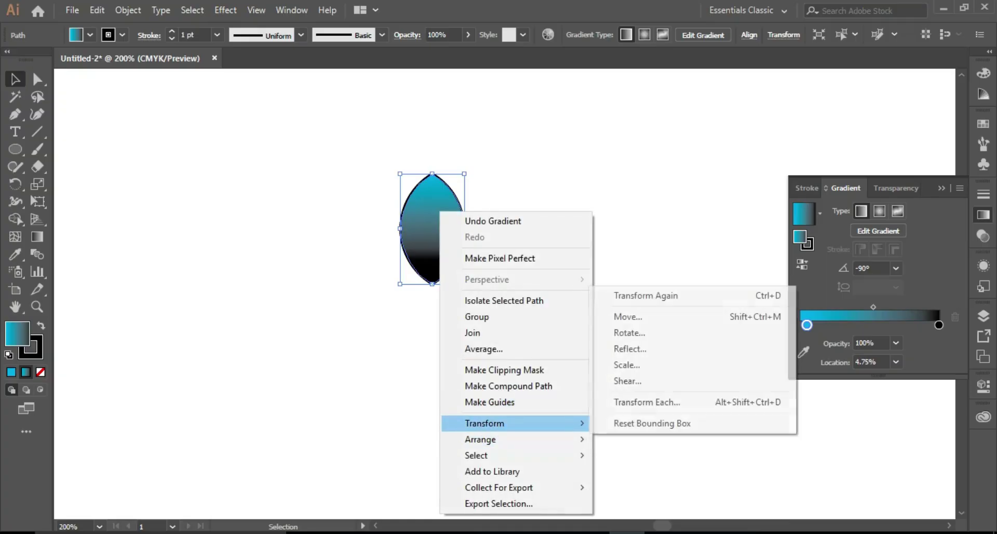
click(630, 349)
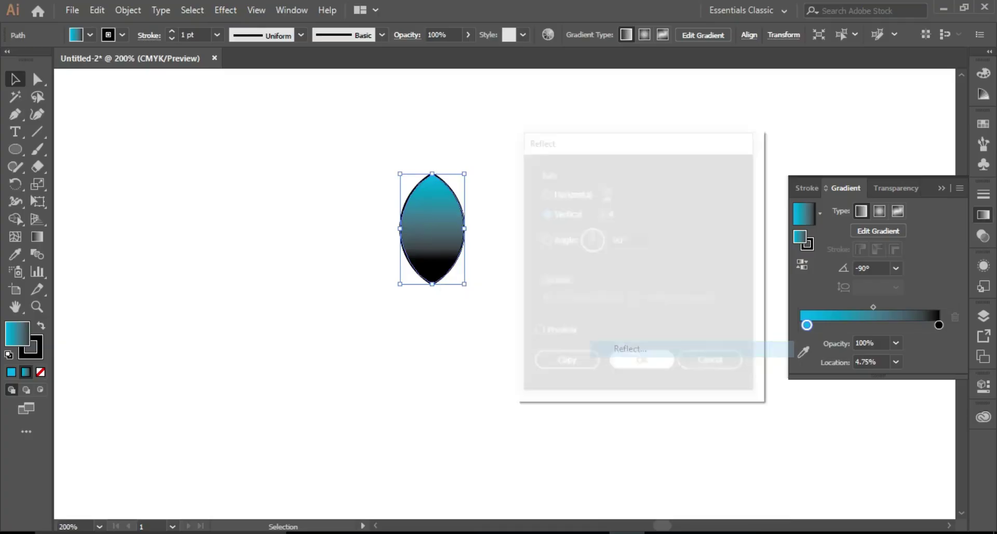
click(544, 192)
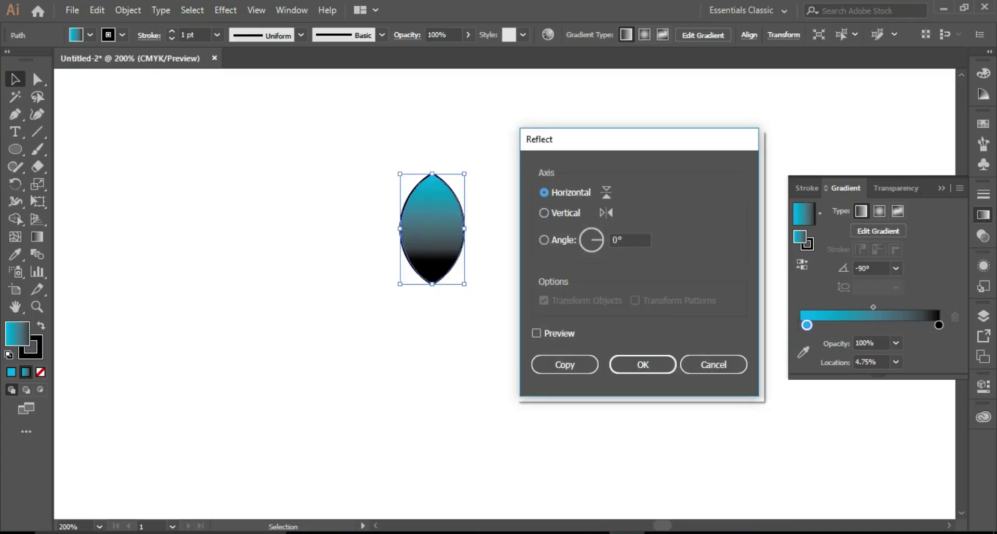
click(536, 333)
click(565, 364)
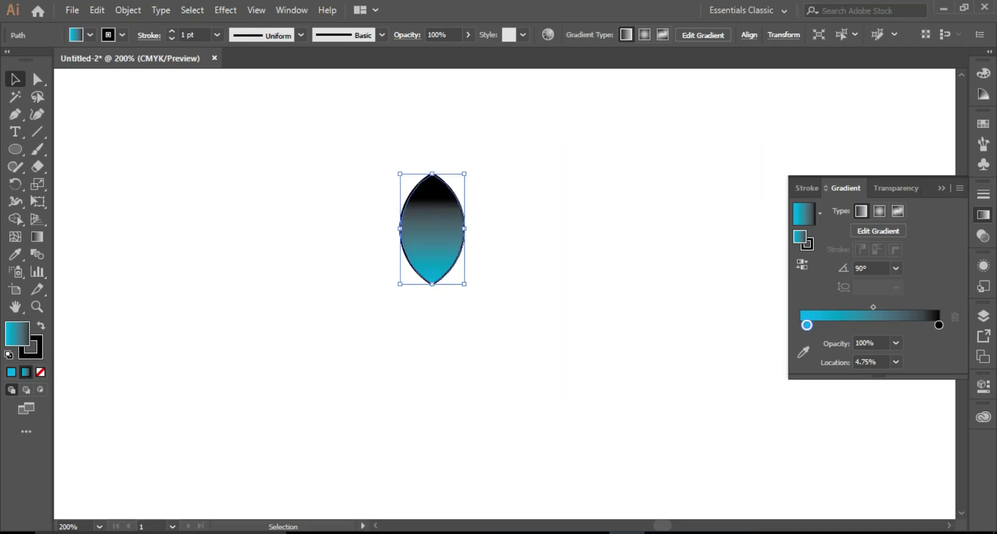
Move the reflected petal straight down below the original, leaving a small gap between their dark tips, and deselect it
drag(432, 227, 432, 364)
click(525, 332)
key(ctrl+shift+a)
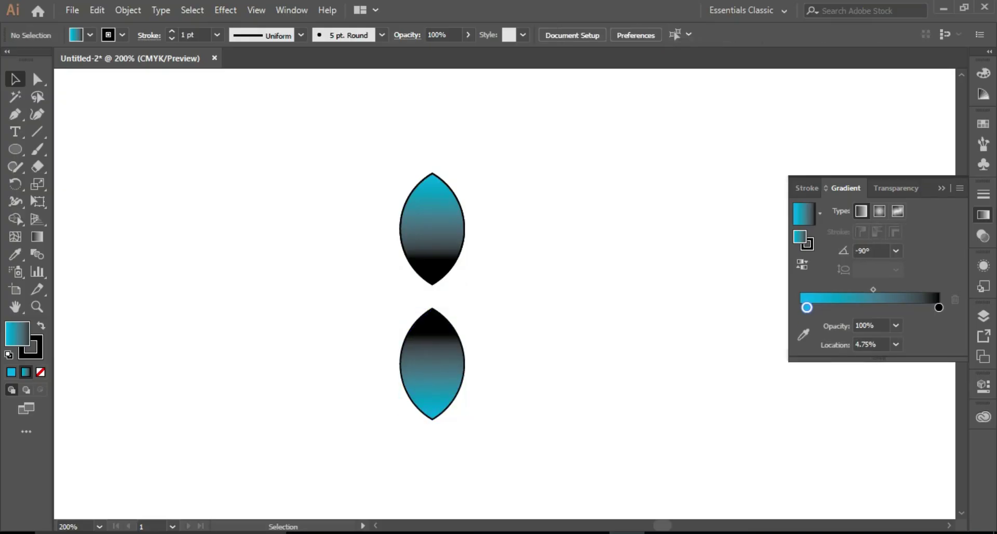
Copy both vertical petals and paste the copies directly over the originals
drag(334, 182, 474, 367)
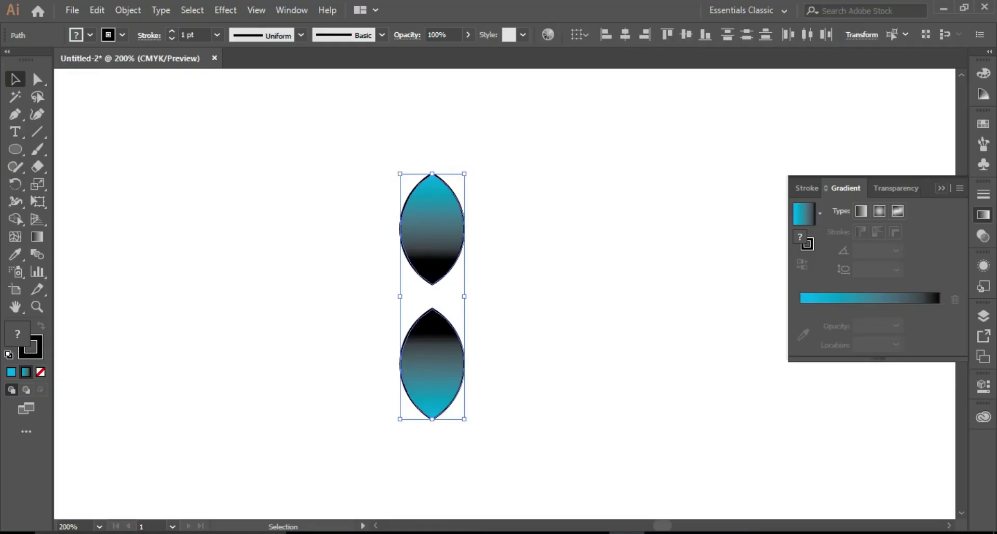
click(983, 215)
click(97, 10)
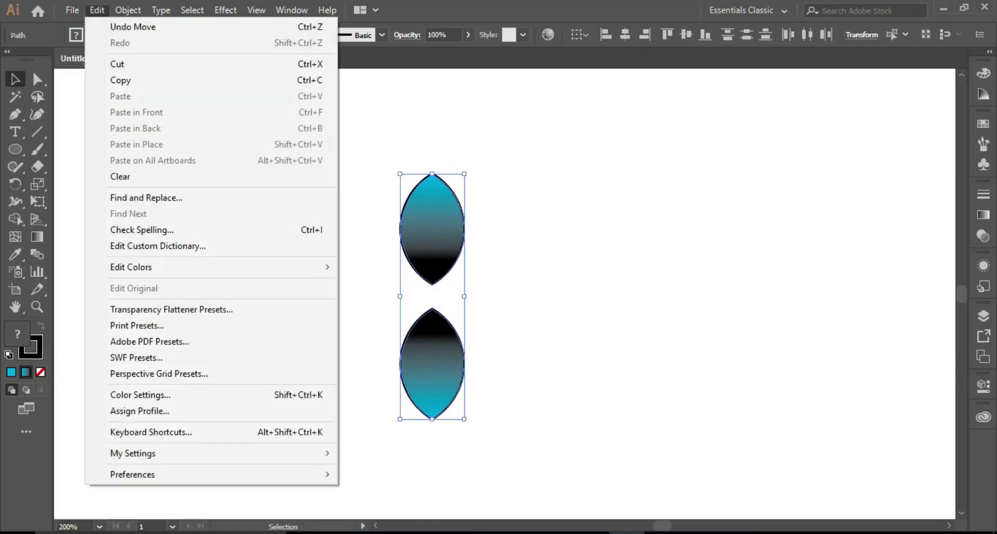
key(Right)
key(Left)
key(Down)
key(Down)
key(Down)
key(Down)
key(Down)
key(Up)
key(Up)
key(Return)
key(alt+e)
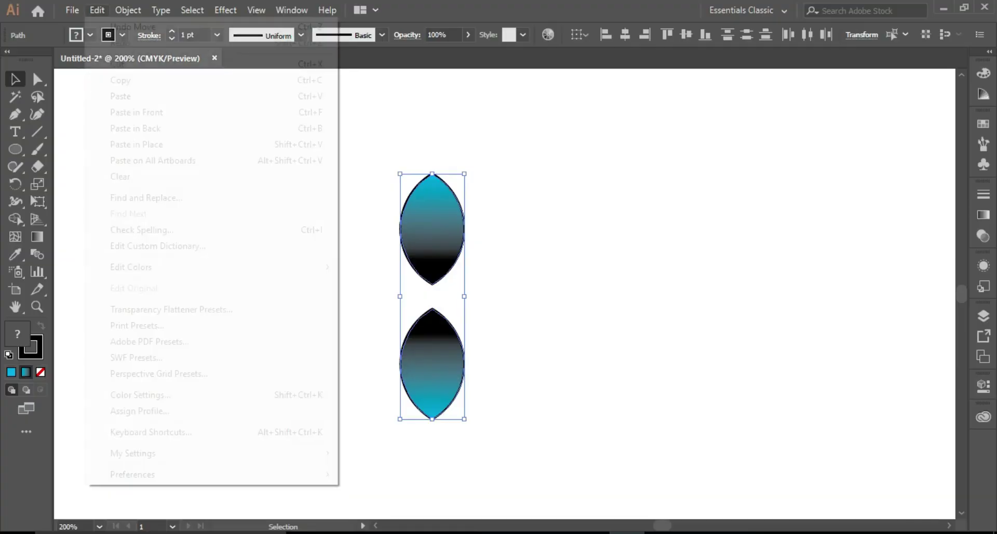
key(Down)
key(Down)
key(Down)
key(Down)
key(Down)
key(Down)
key(Up)
key(Return)
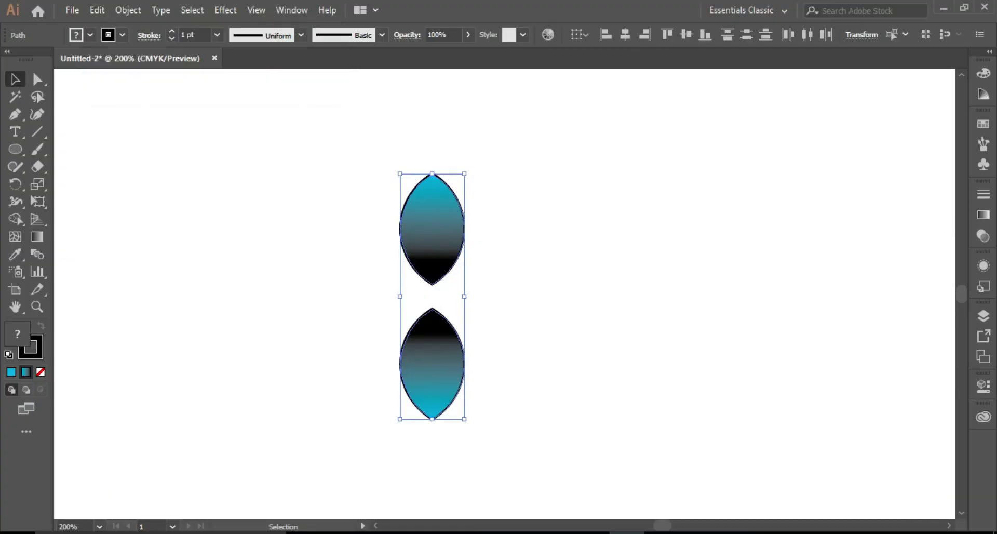
Rotate the pasted petal pair 90° to form a four-petal cross, and deselect it
drag(473, 420, 326, 374)
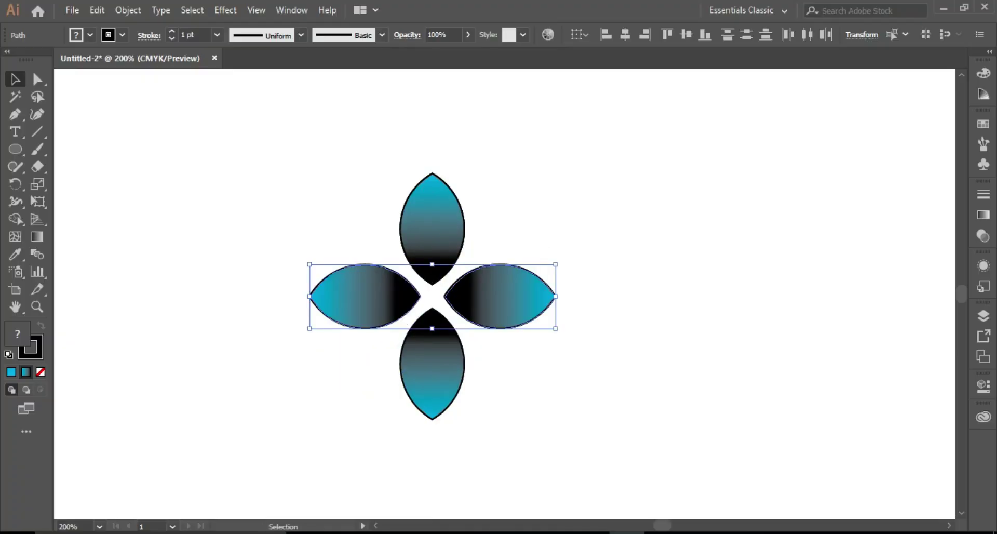
key(ctrl+shift+a)
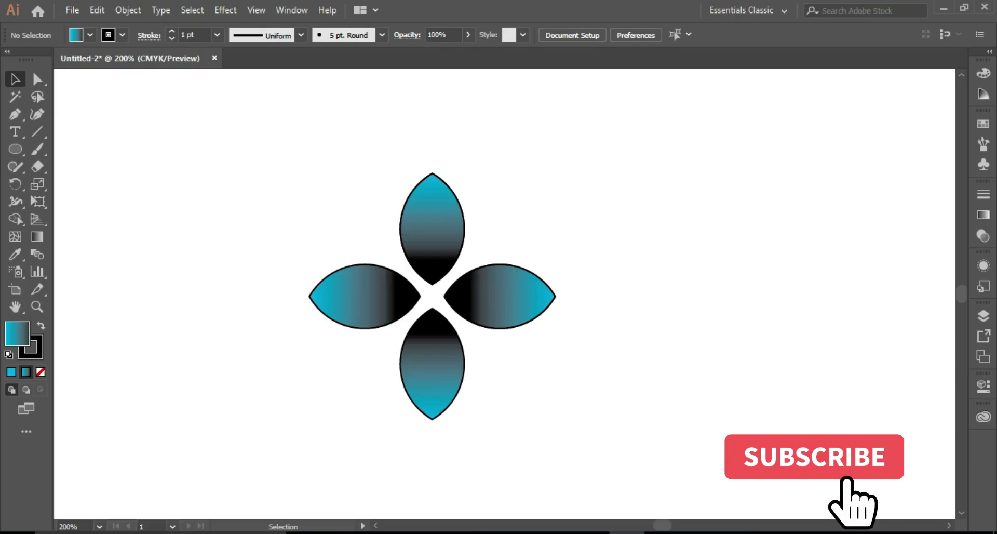
Copy all four petals of the cross and paste the copies directly in front of the originals
key(ctrl+a)
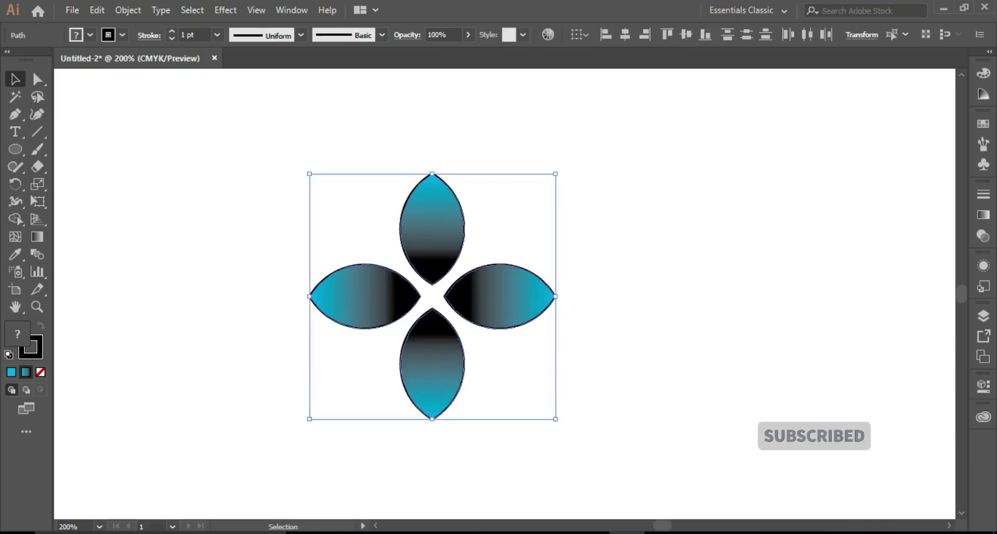
click(97, 10)
click(120, 80)
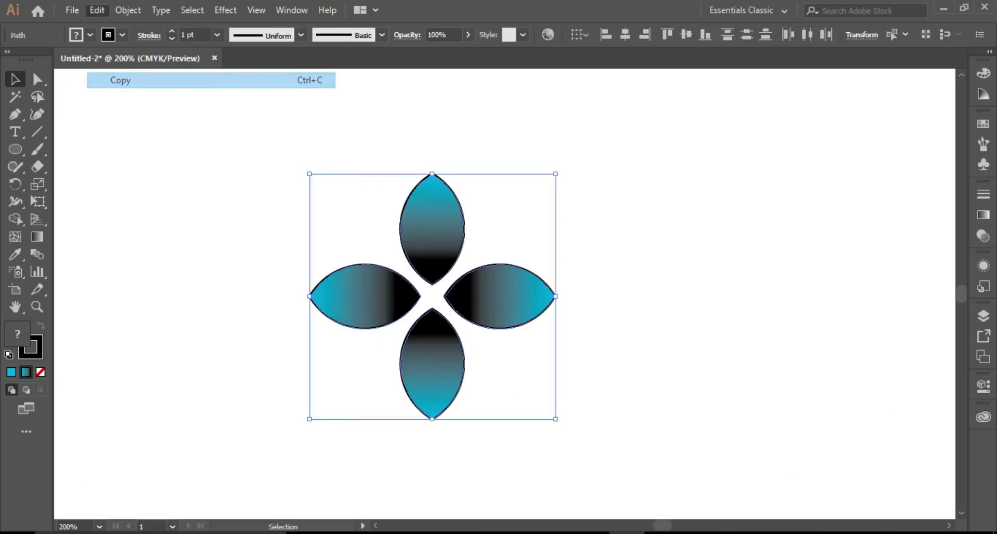
click(97, 10)
click(136, 112)
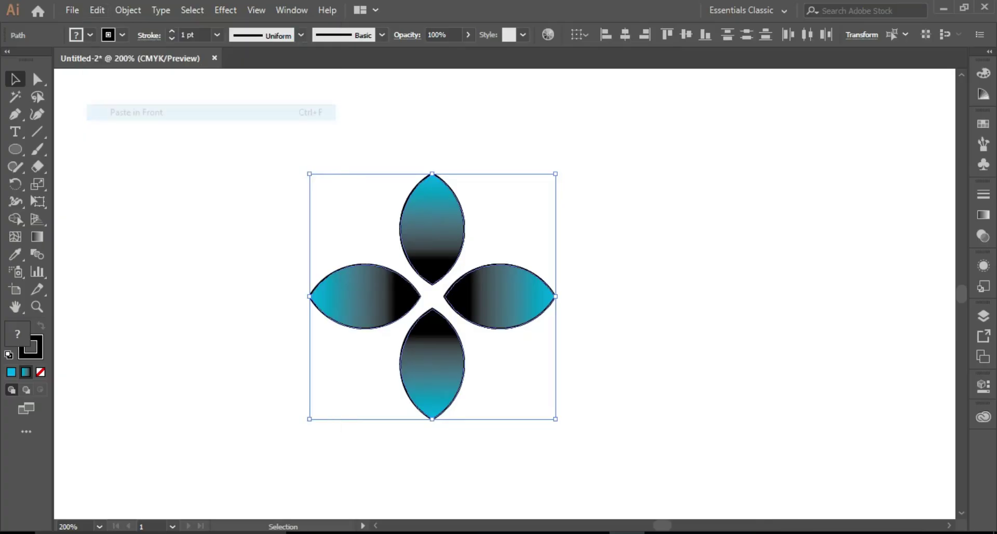
Rotate the pasted petals diagonally into the gaps between the original four to form an eight-petal flower, and deselect them
drag(571, 423, 477, 477)
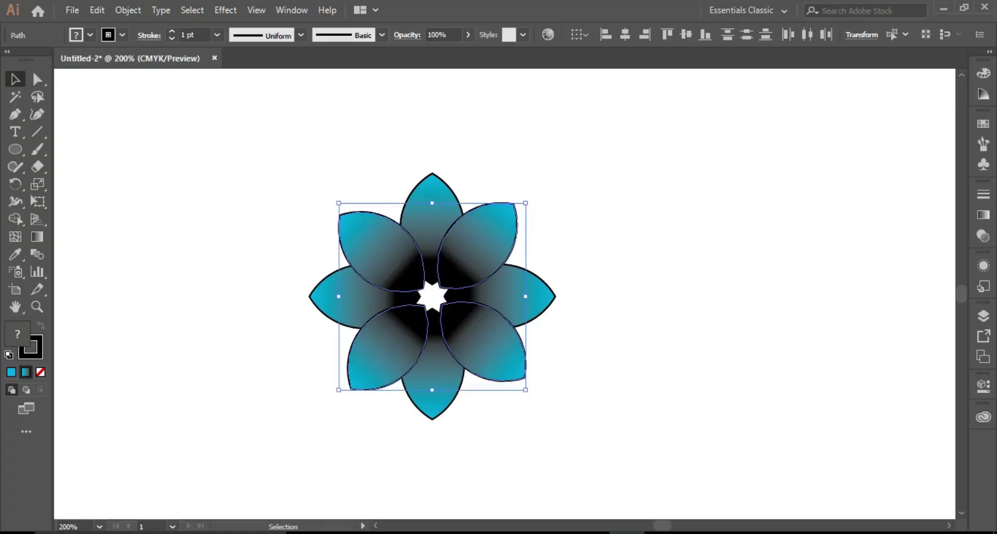
key(ctrl+shift+a)
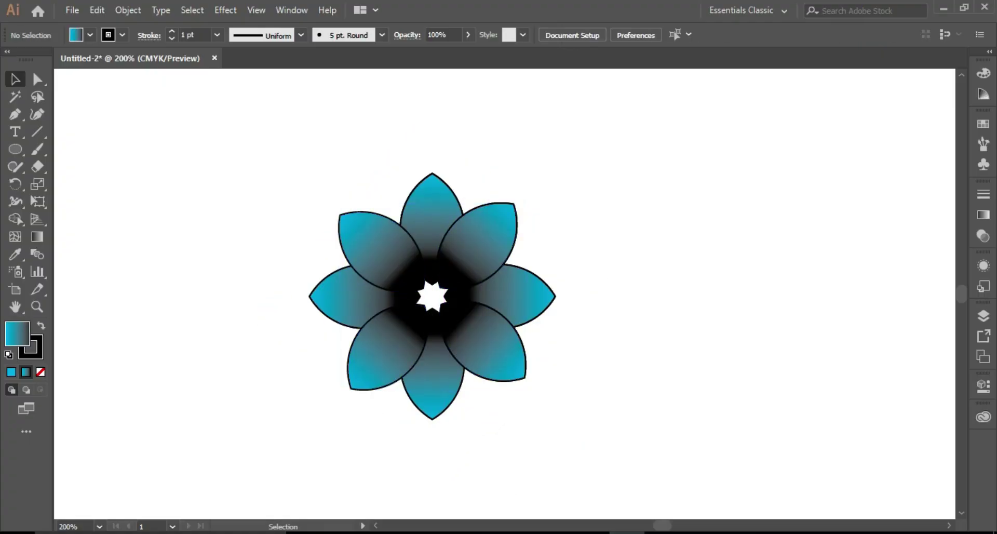
click(376, 248)
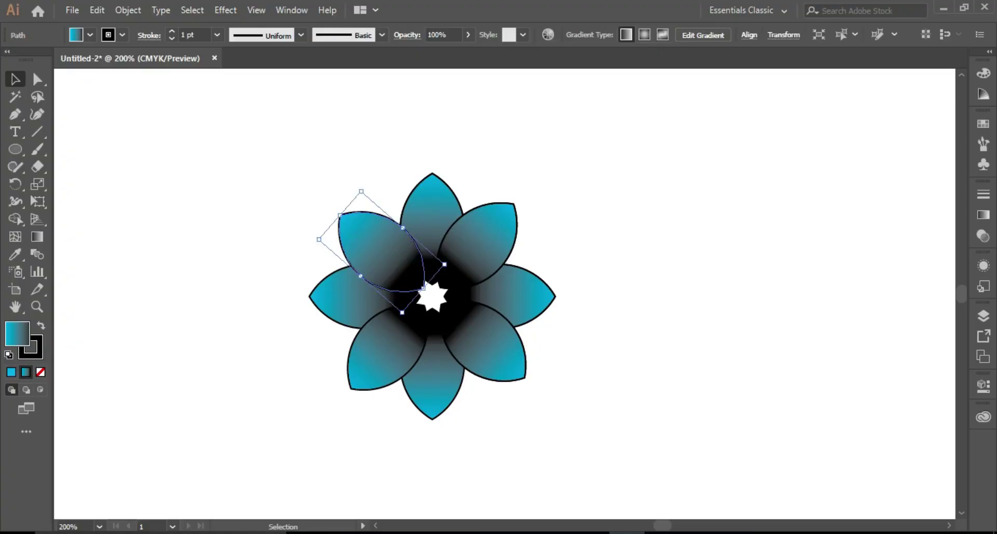
click(296, 192)
Duplicate all eight petals in front of the originals and rotate the copies slightly clockwise to form a sixteen-petal flower
key(ctrl+a)
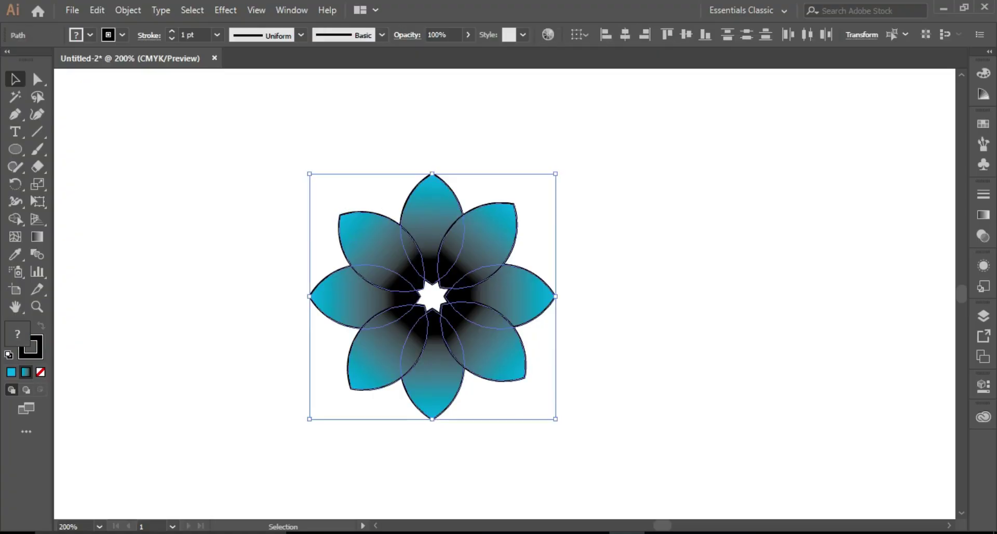
click(98, 10)
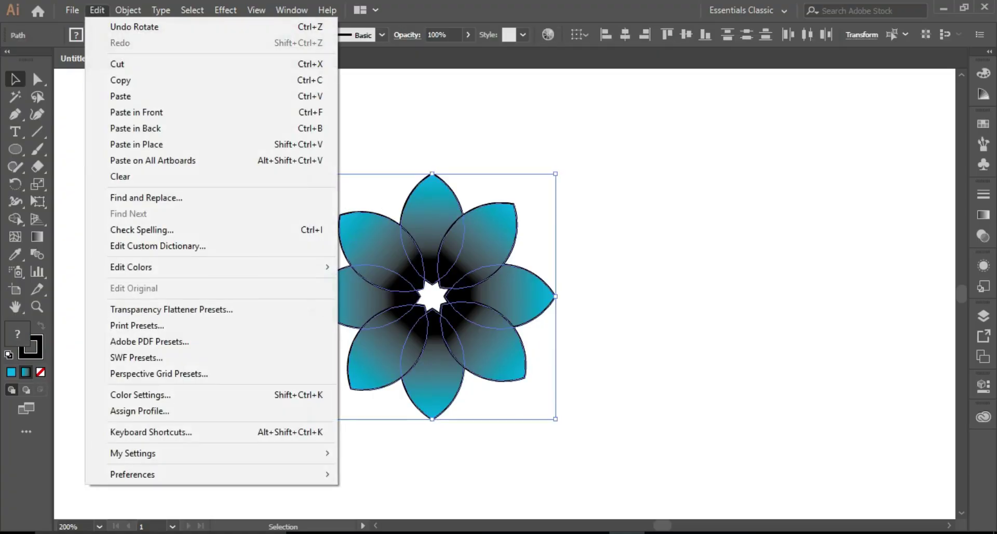
key(c)
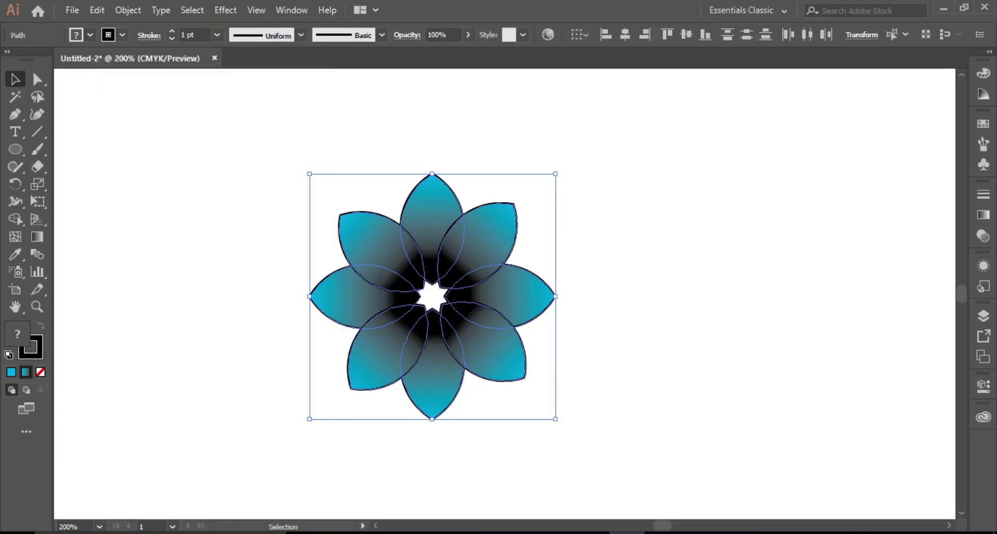
key(ctrl+shift+a)
key(alt+e)
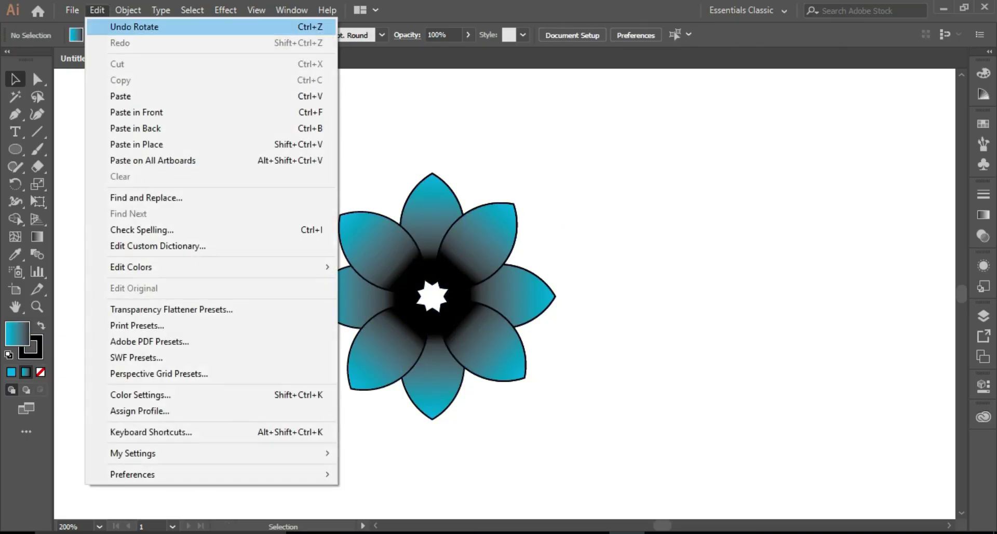
key(f)
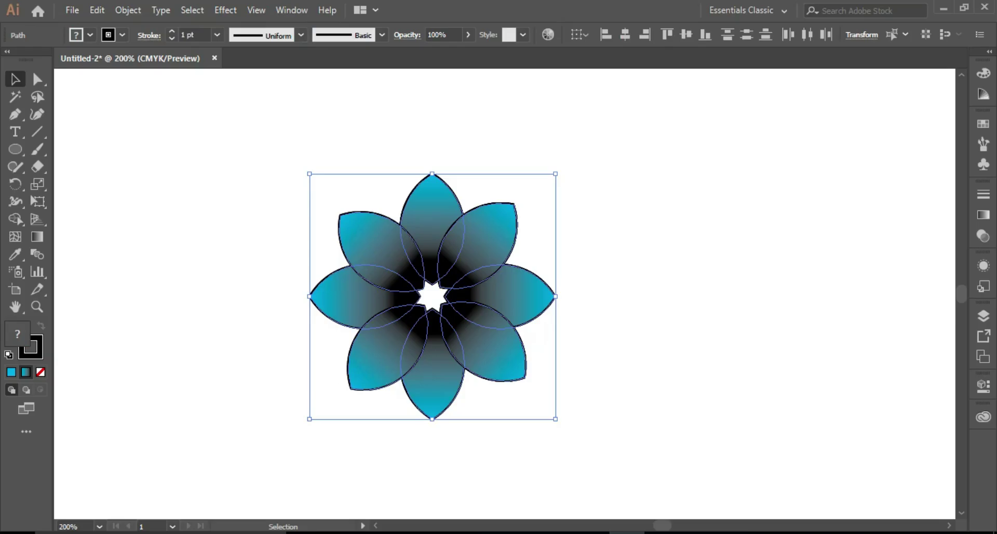
drag(592, 418, 534, 453)
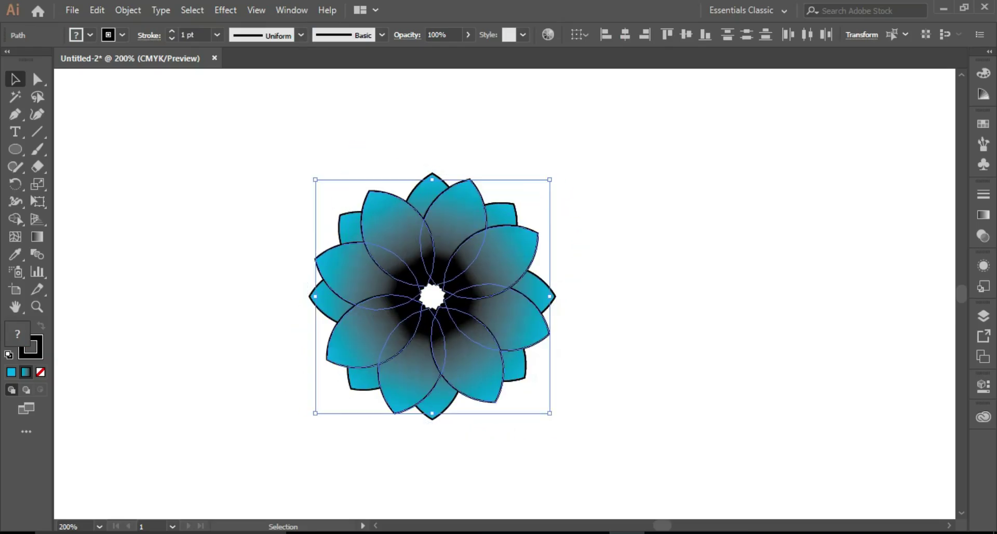
Select the whole sixteen-petal flower, enlarge it slightly up and to the right, and deselect it
drag(223, 122, 557, 434)
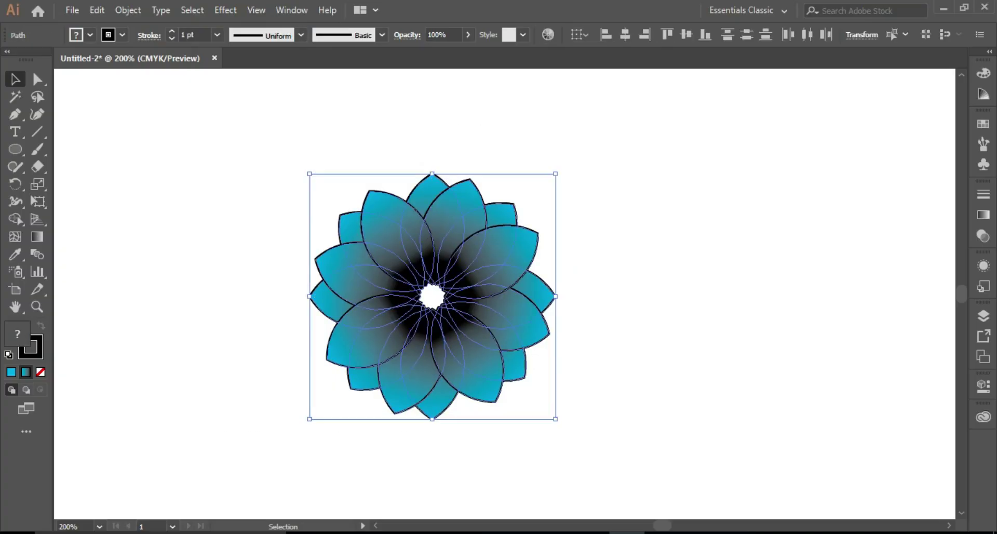
drag(555, 174, 600, 137)
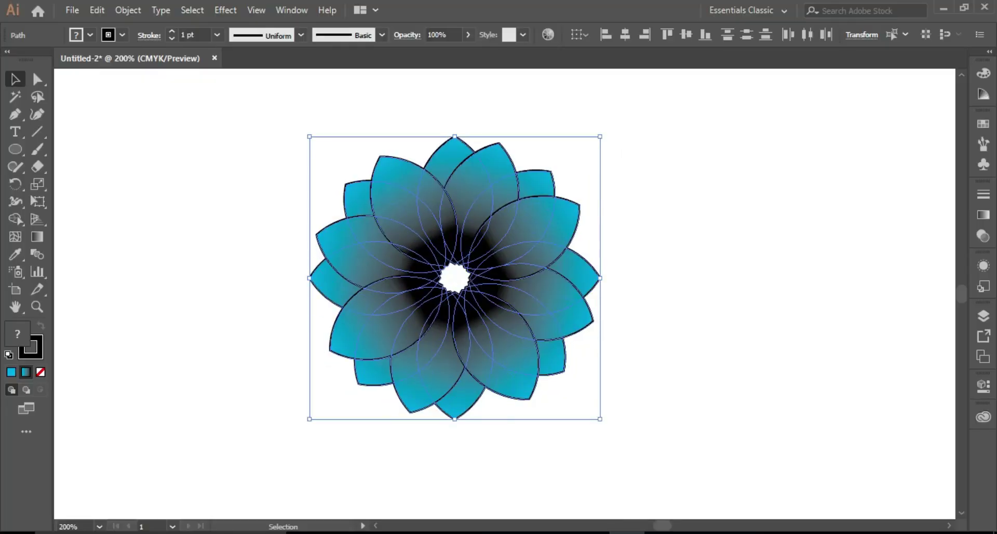
click(280, 364)
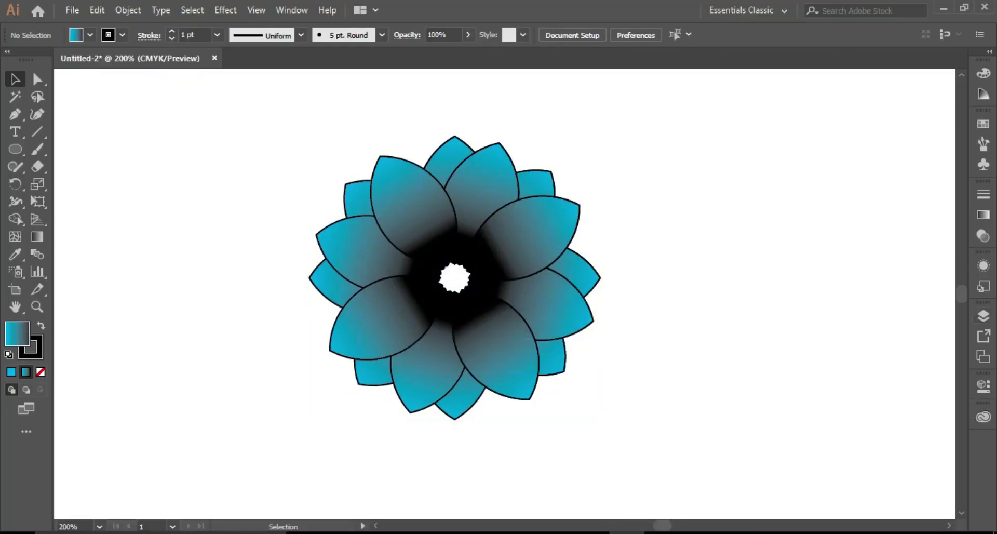
Remove the black stroke from all petals of the flower by setting it to None, and deselect the flower
drag(244, 126, 675, 431)
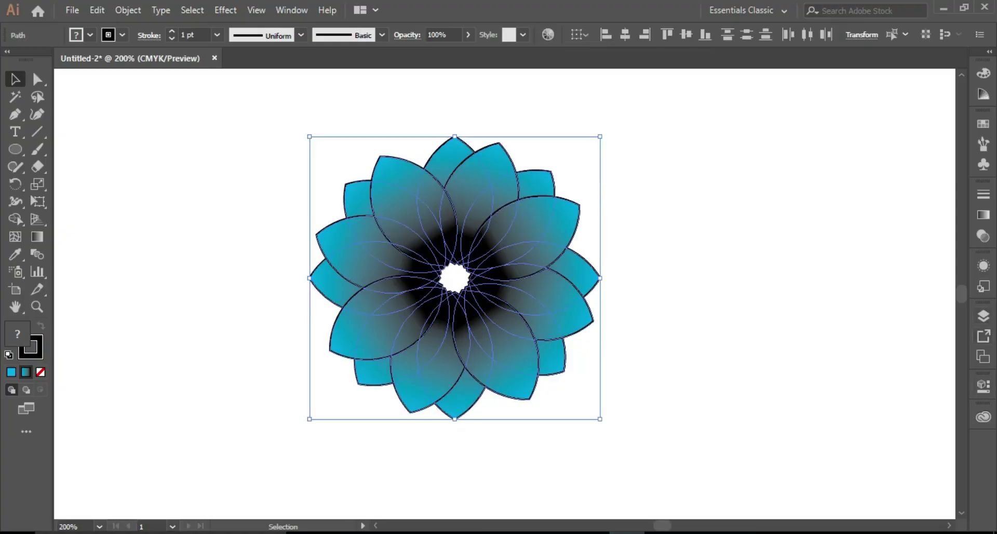
click(983, 316)
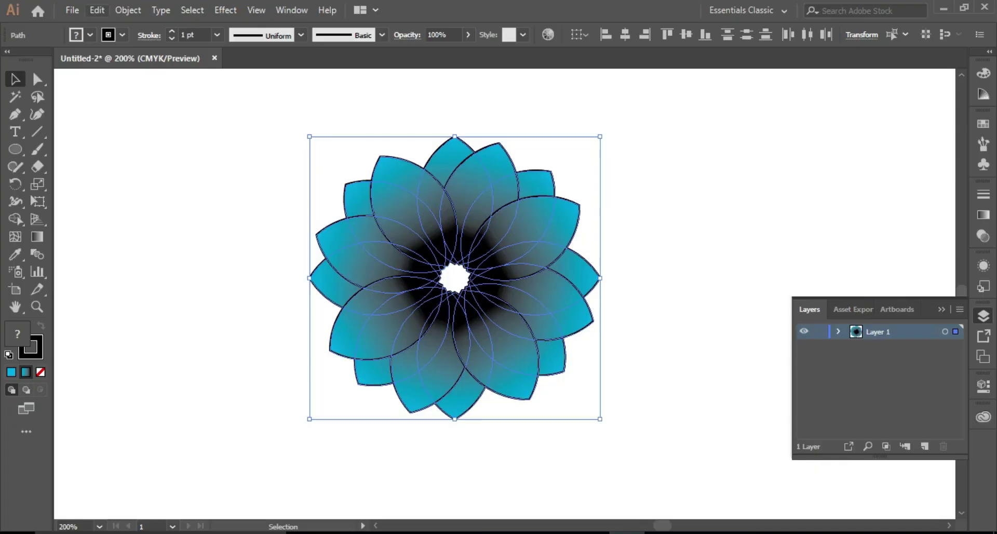
click(122, 35)
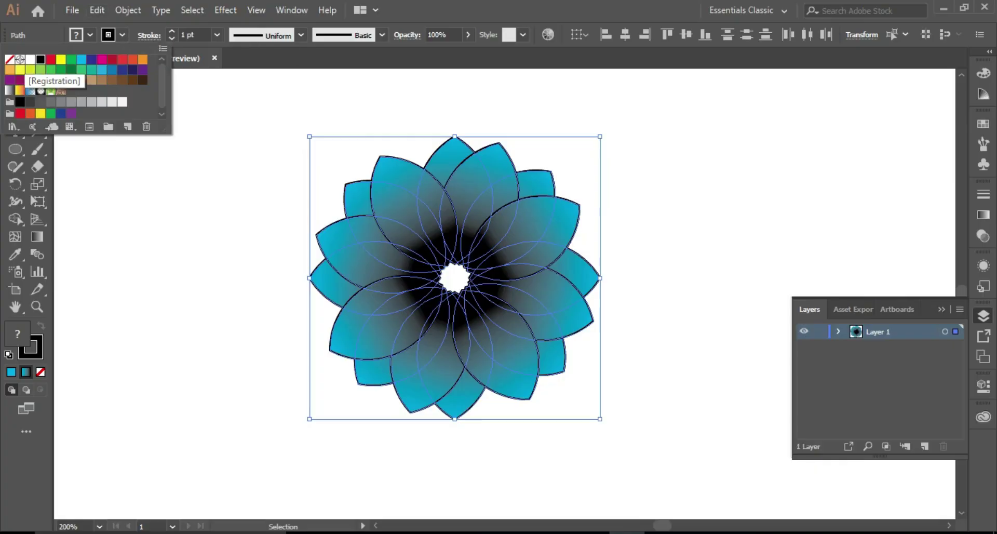
click(9, 59)
key(Escape)
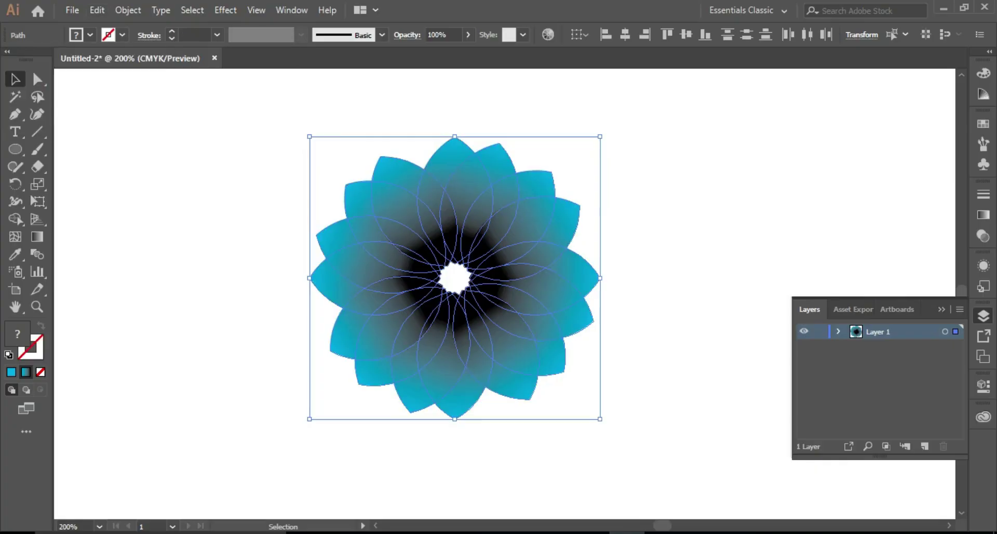
key(F7)
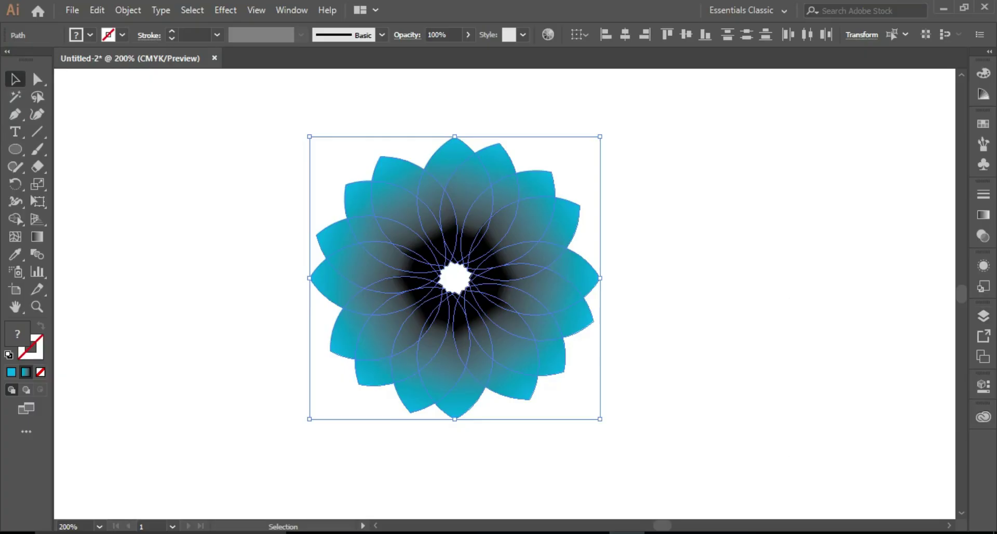
key(ctrl+shift+a)
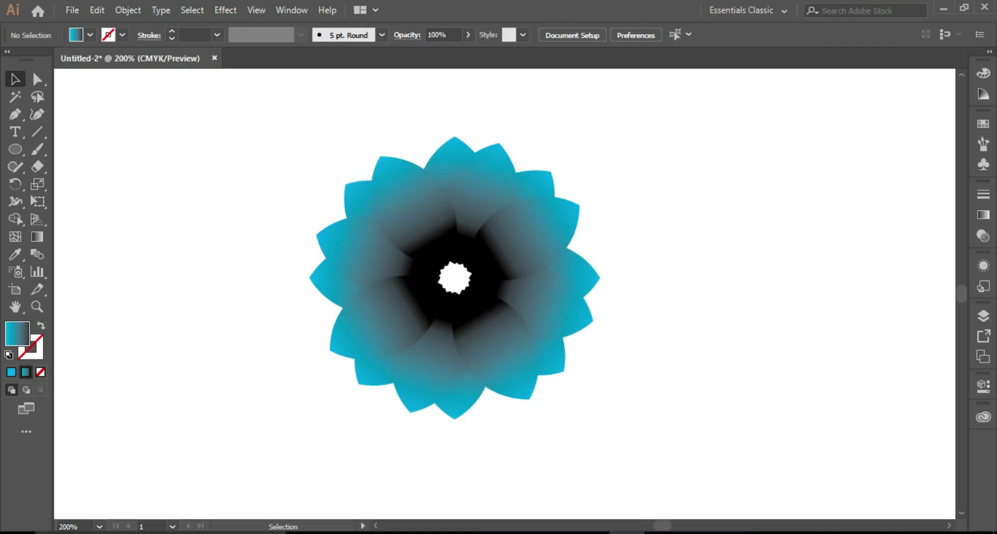
Set the blending mode of all the flower's petals to Screen, and deselect them
drag(256, 129, 615, 430)
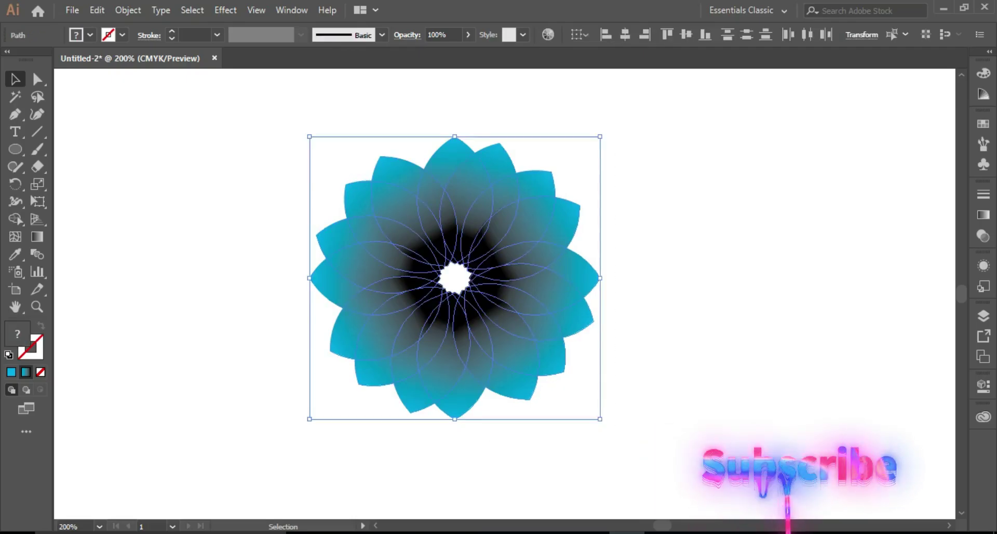
click(983, 236)
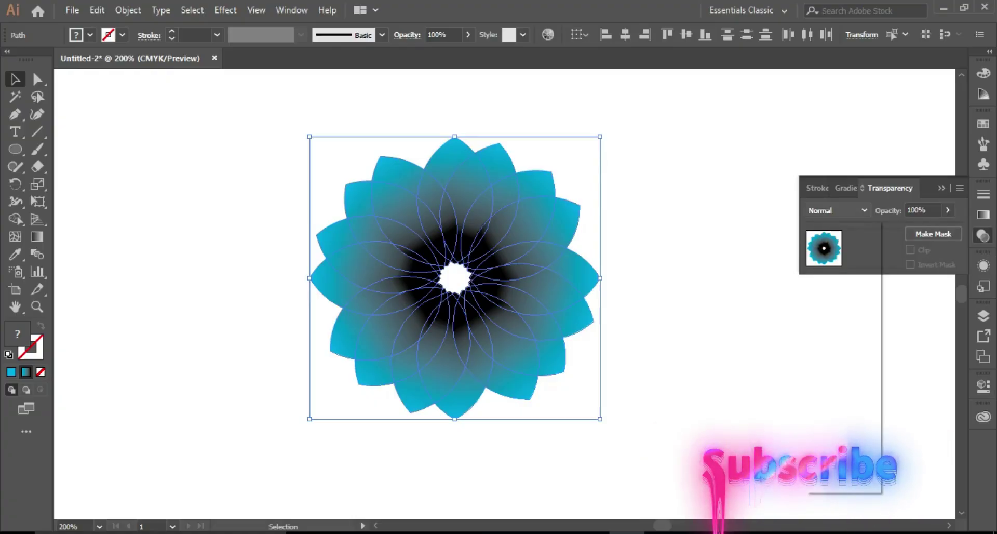
click(864, 210)
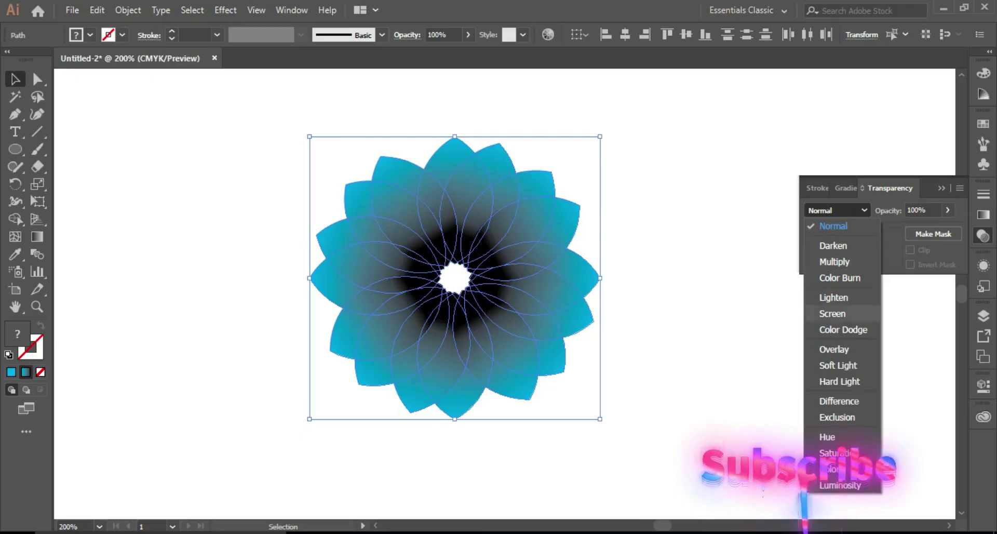
click(832, 314)
key(ctrl+shift+a)
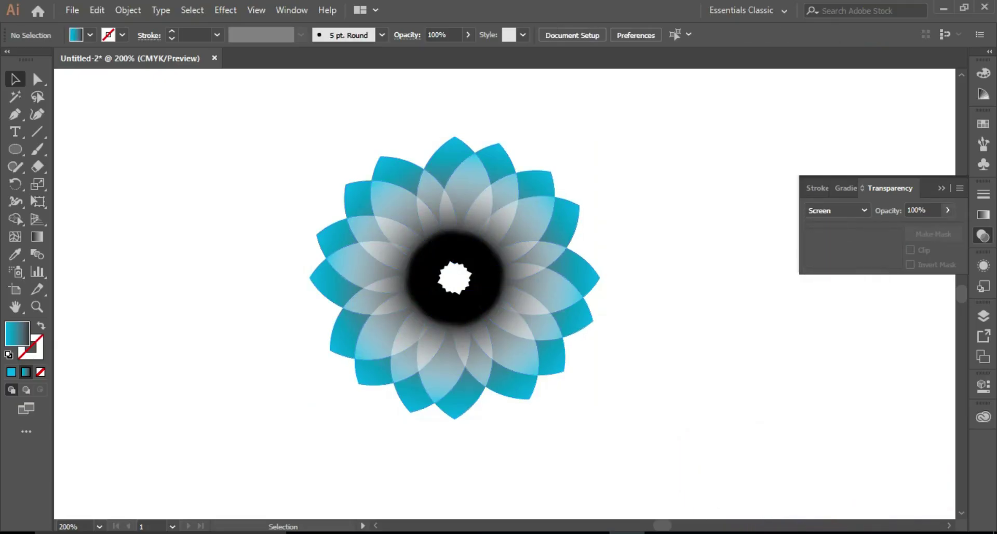
click(941, 188)
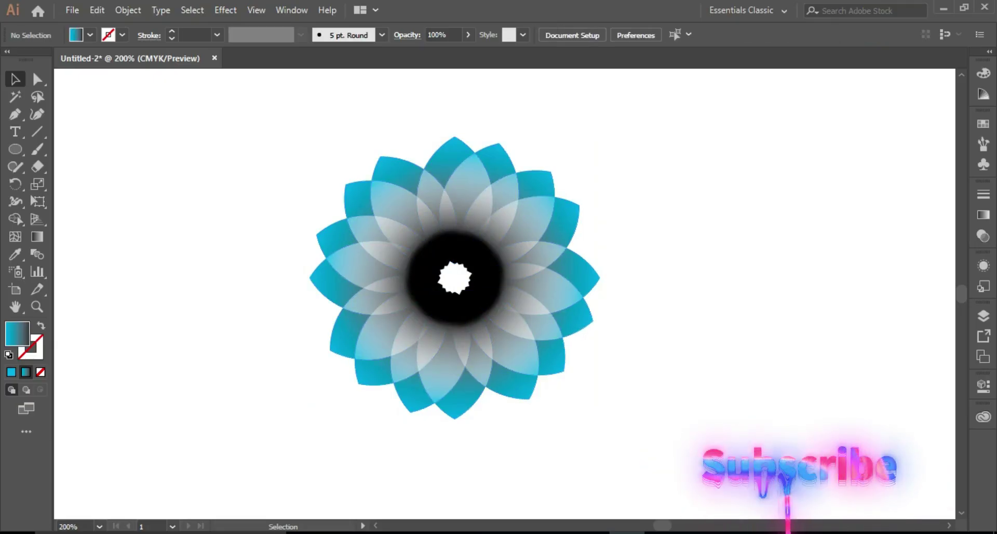